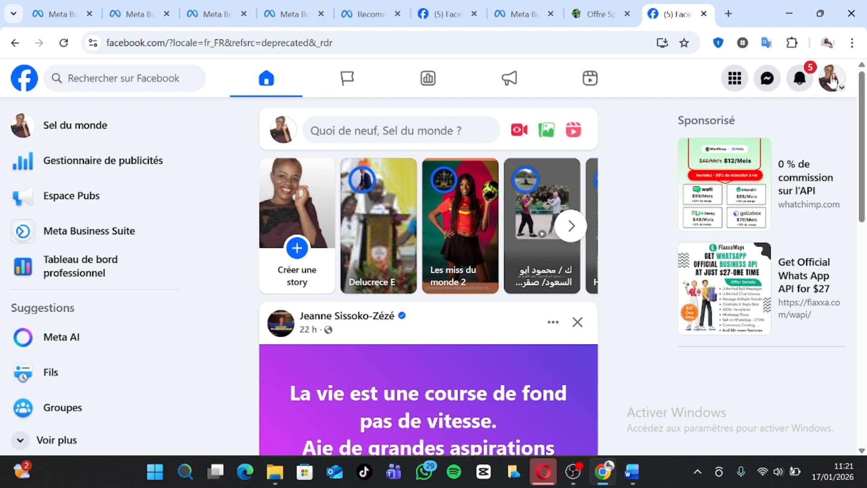
# Switch to the Fôhundi home Page from the full list of profiles and Pages
pyautogui.click(833, 81)
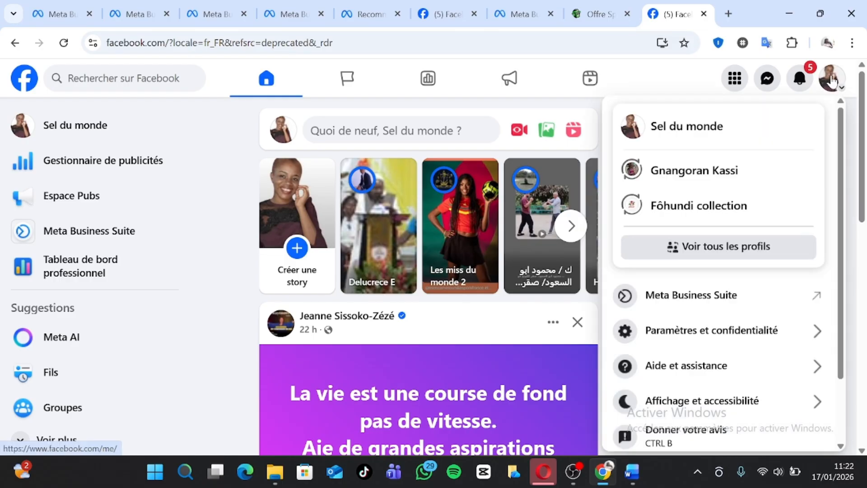
pyautogui.click(710, 250)
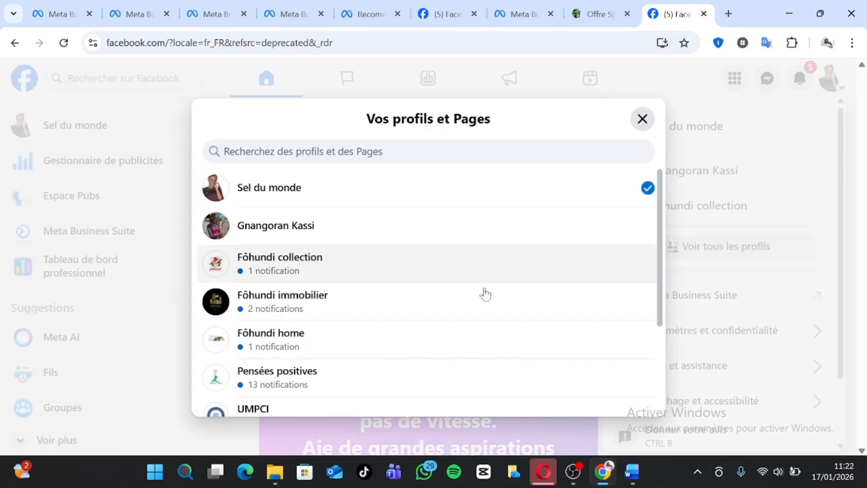
pyautogui.click(294, 333)
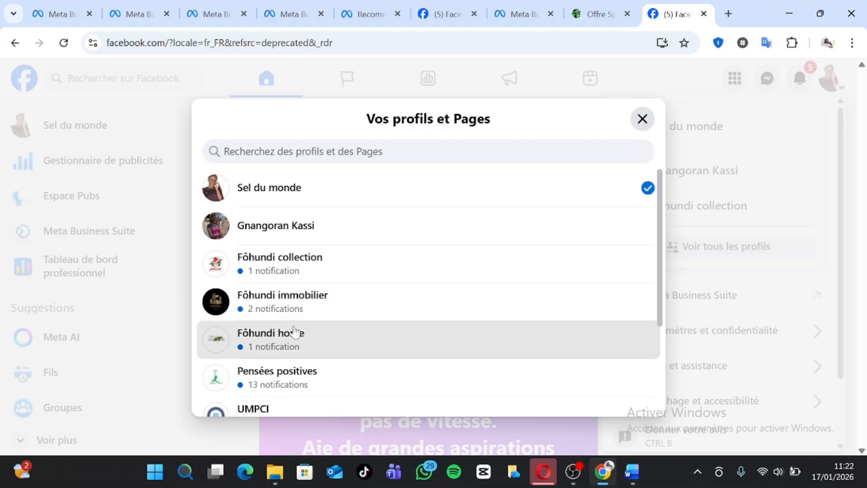
# Open the message automations page from the Messagerie inbox in Meta Business Suite
pyautogui.click(101, 238)
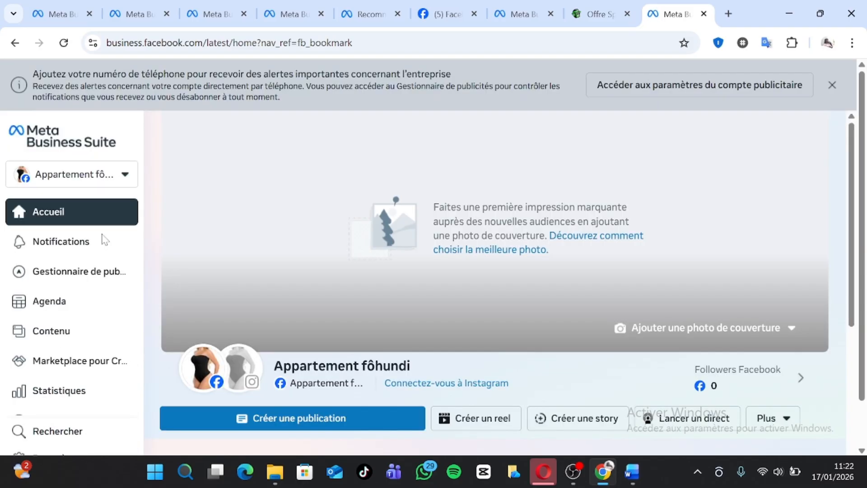
pyautogui.scroll(-3, 140, 318)
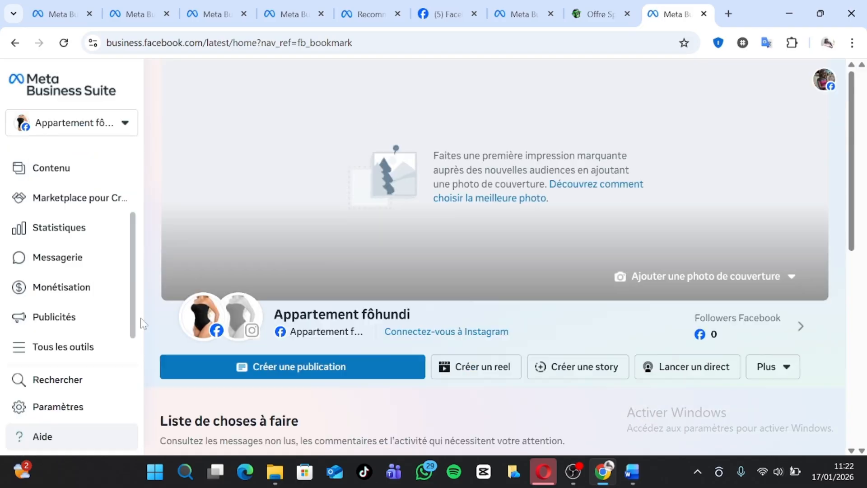
pyautogui.click(64, 264)
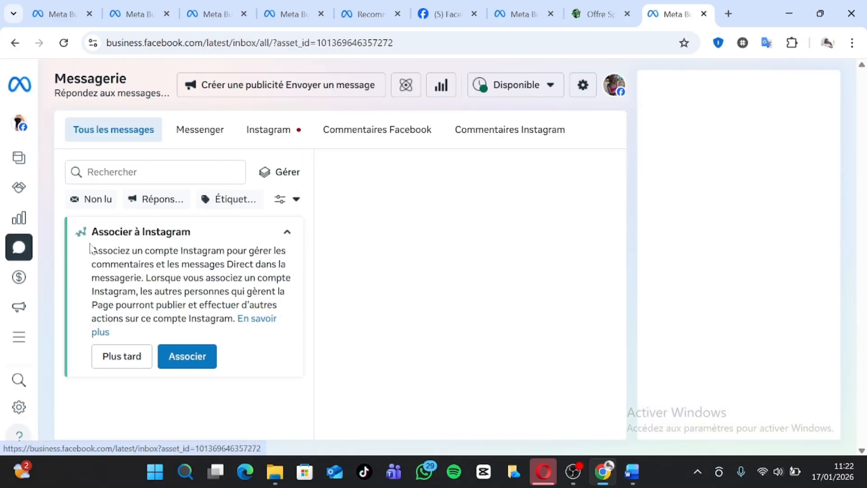
pyautogui.click(406, 89)
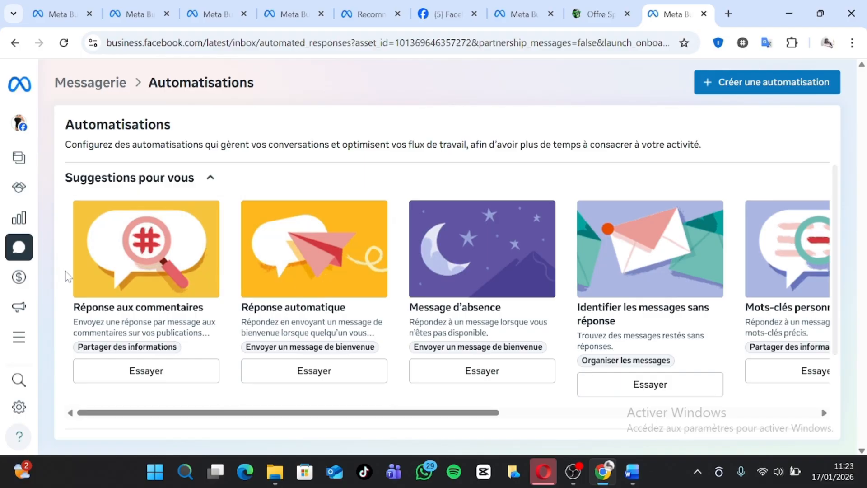
# Start a comment reply automation (Réponse aux commentaires) and name it "sel du monde"
pyautogui.click(113, 334)
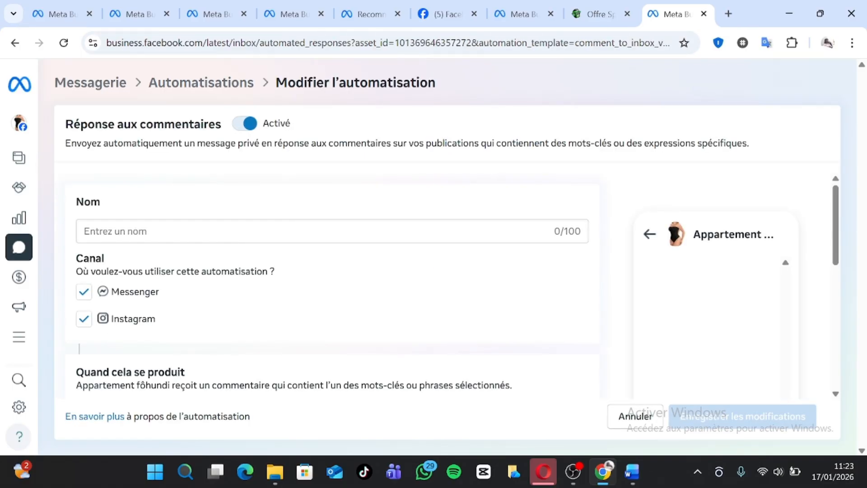
pyautogui.click(84, 231)
pyautogui.write('sel du ')
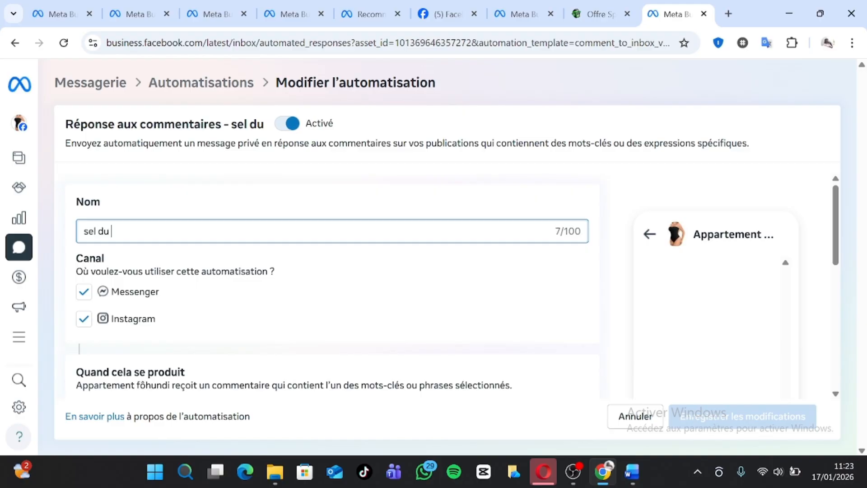
pyautogui.write('monde')
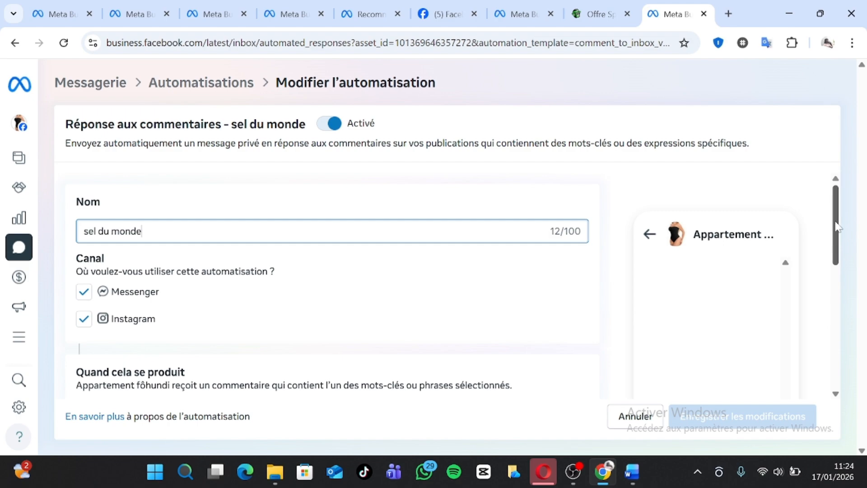
# Add "je veux la formation gratuite" as the keyword phrase that triggers the comment reply automation
pyautogui.moveTo(840, 226); pyautogui.dragTo(839, 288)
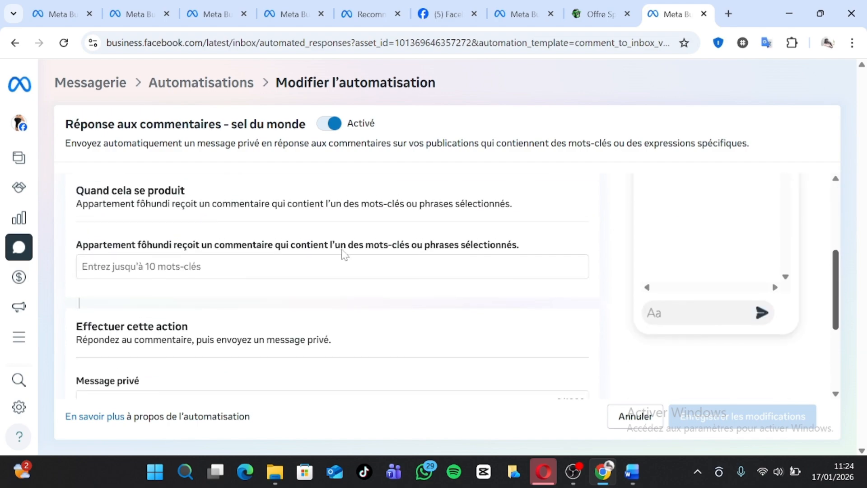
pyautogui.click(176, 271)
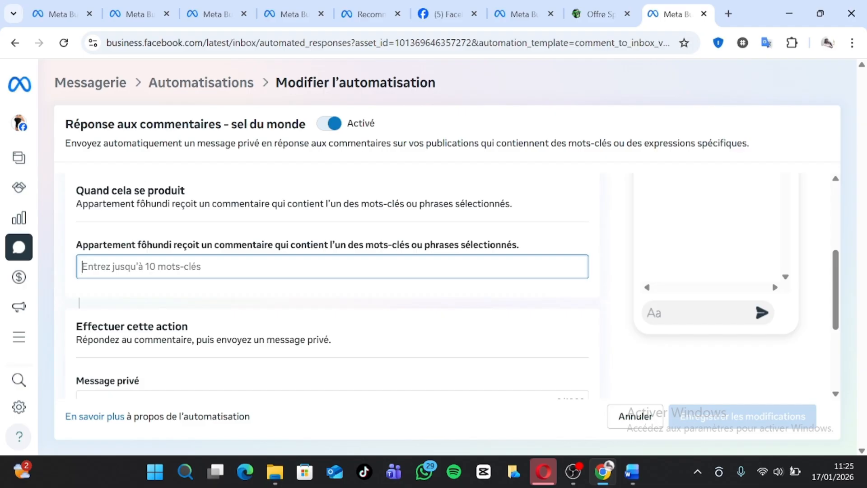
pyautogui.write('je veu')
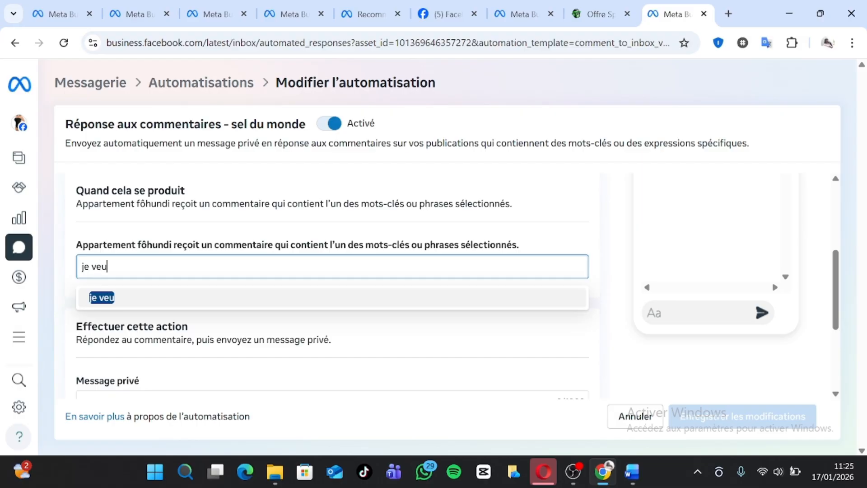
pyautogui.write('x la f')
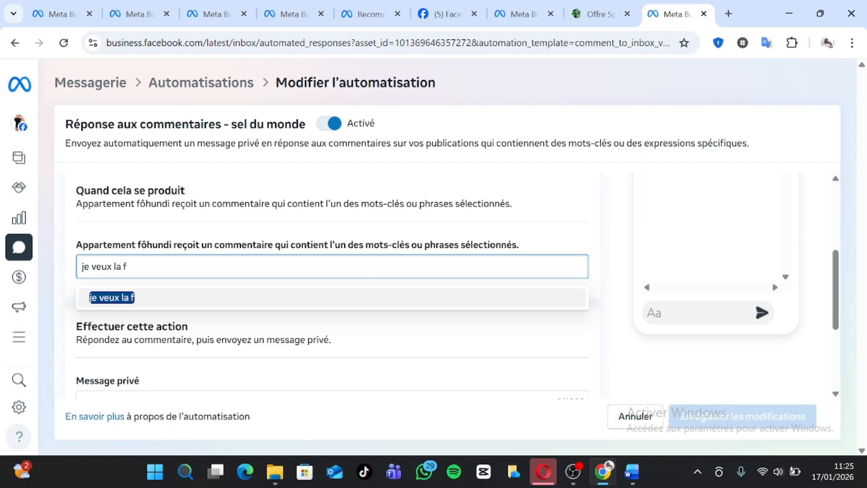
pyautogui.write('ormati')
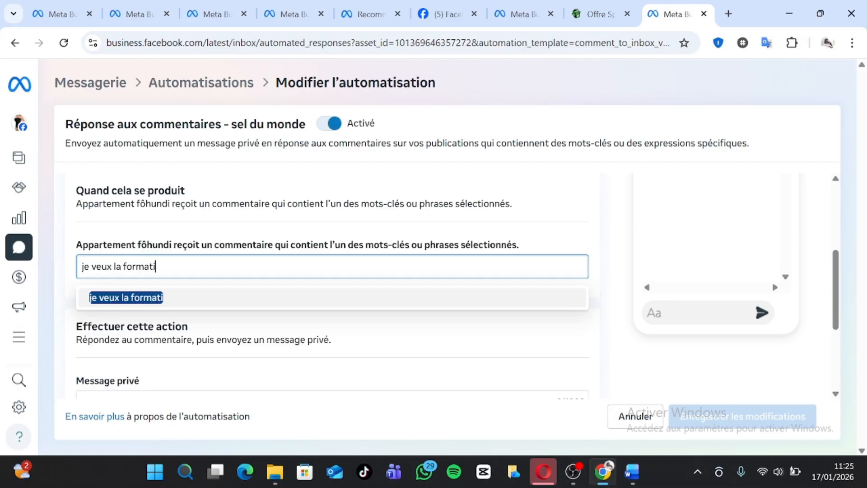
pyautogui.write('on gratuite')
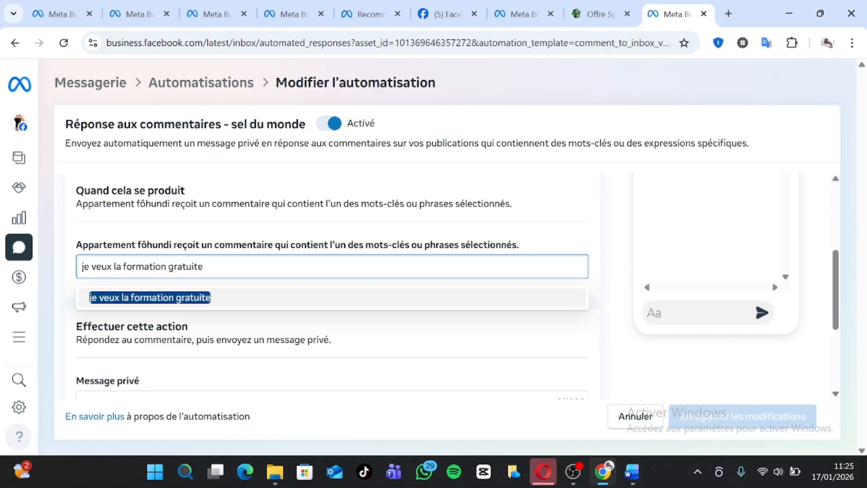
pyautogui.press('Return')
# Paste the copied "Formation en ligne exclusive !" announcement with its registration and WhatsApp group links as the private message, and check it through
pyautogui.scroll(-3, 332, 280)
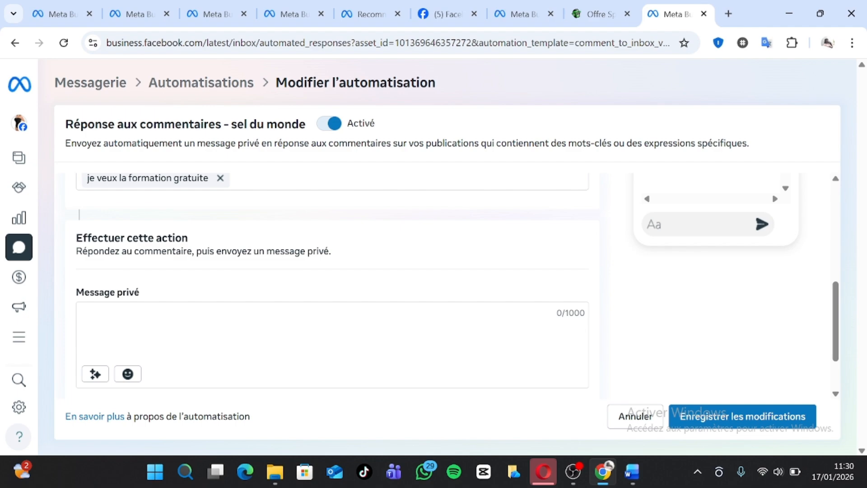
pyautogui.hotkey('ctrl', 'v')
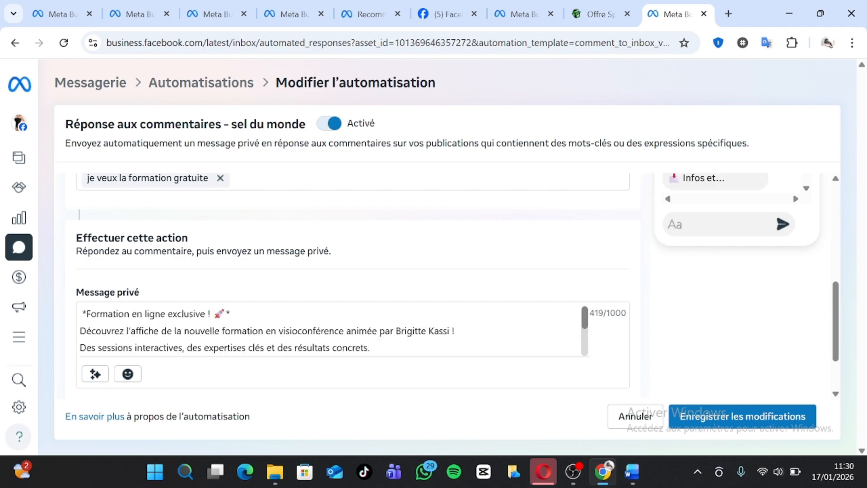
pyautogui.scroll(-3, 600, 359)
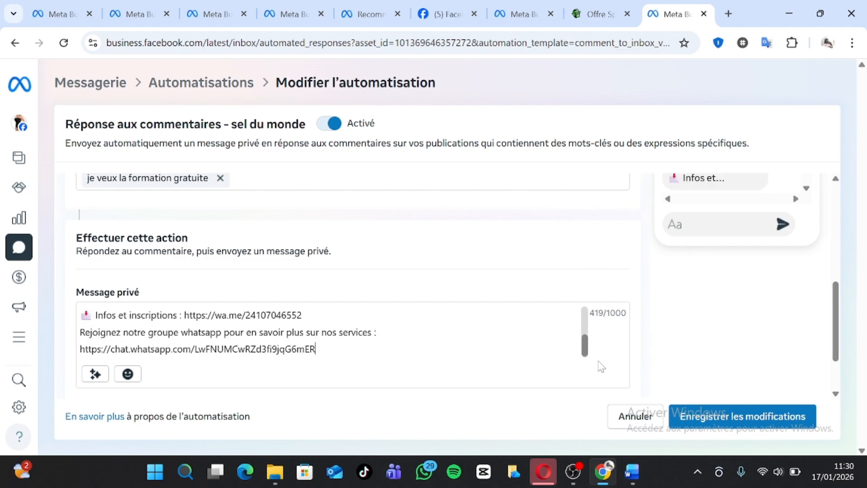
pyautogui.scroll(5, 596, 356)
pyautogui.scroll(-5, 592, 334)
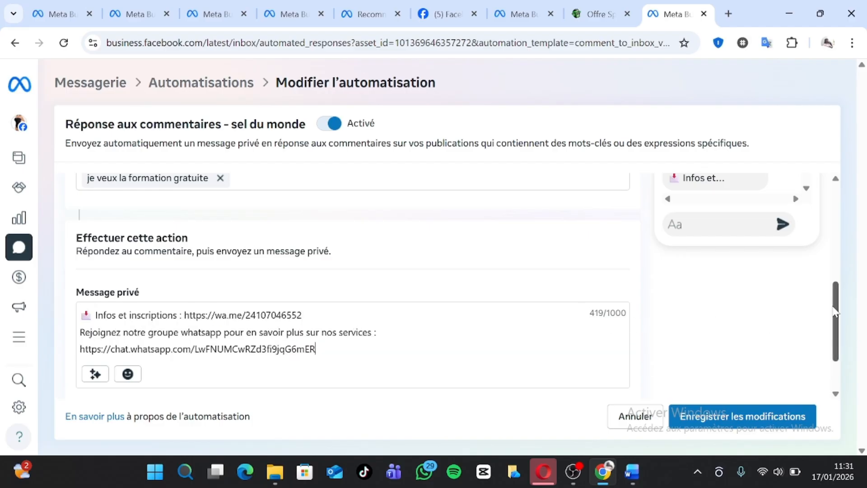
# Replace the default public comment reply with "vous pouvez aller en iboxe pour voir la formation gratuite"
pyautogui.moveTo(839, 311); pyautogui.dragTo(853, 371)
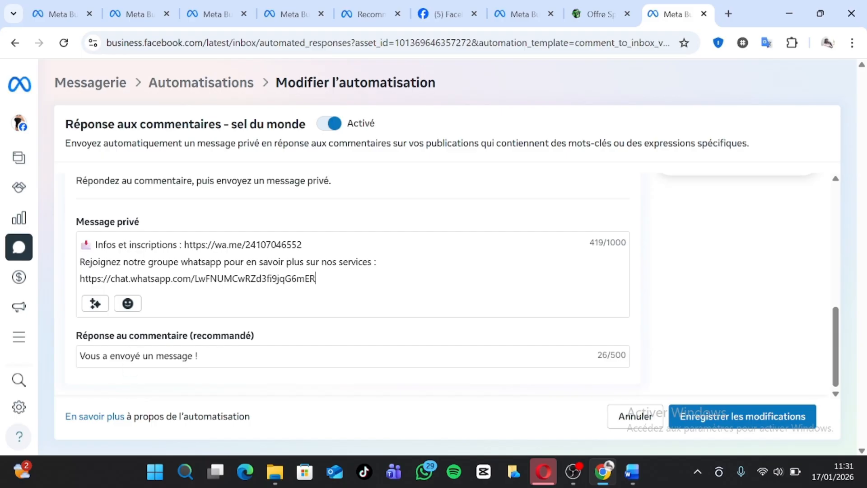
pyautogui.tripleClick(139, 356)
pyautogui.press('BackSpace')
pyautogui.write('vous')
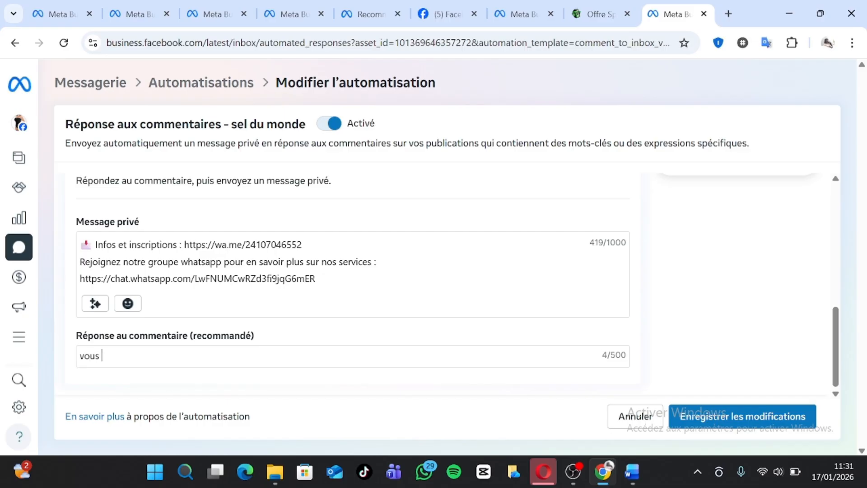
pyautogui.write(' pouvez  aller en ibox')
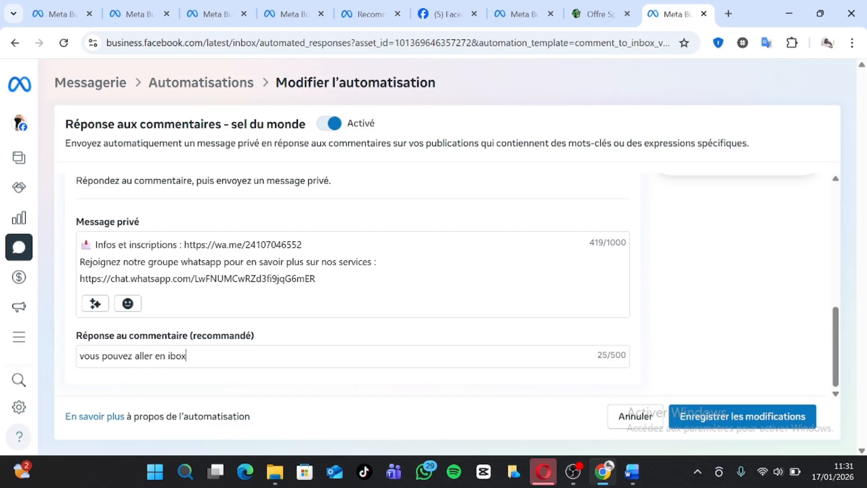
pyautogui.write('e pour voir la formatio')
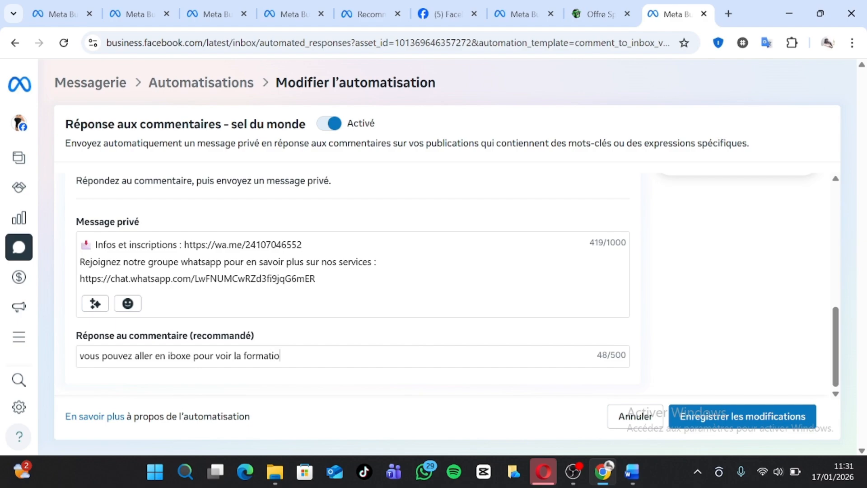
pyautogui.write('n gratuite')
# Review the completed comment reply automation and save its settings
pyautogui.moveTo(836, 340); pyautogui.dragTo(865, 368)
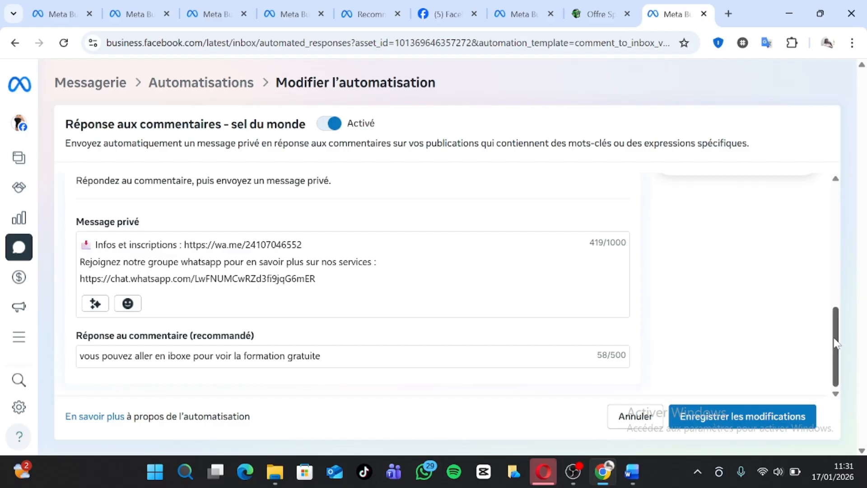
pyautogui.moveTo(836, 343); pyautogui.dragTo(829, 228)
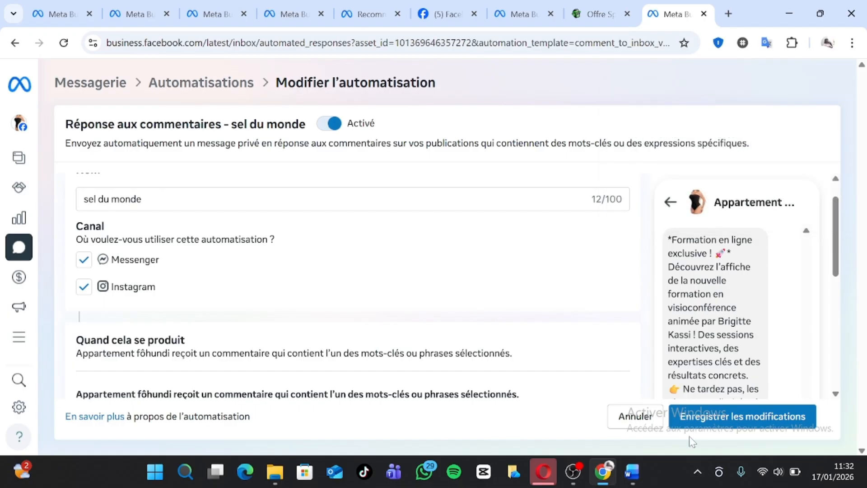
pyautogui.click(731, 415)
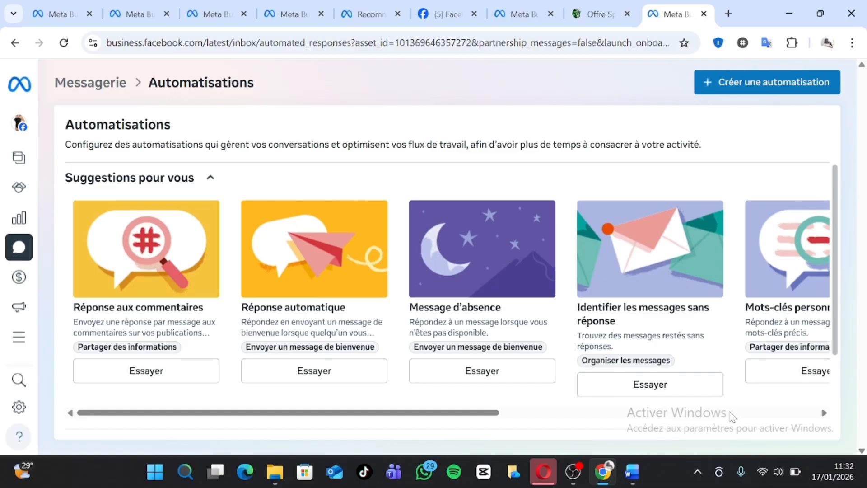
# Open another blank comment reply automation and review its keyword, private message and comment reply fields
pyautogui.click(155, 370)
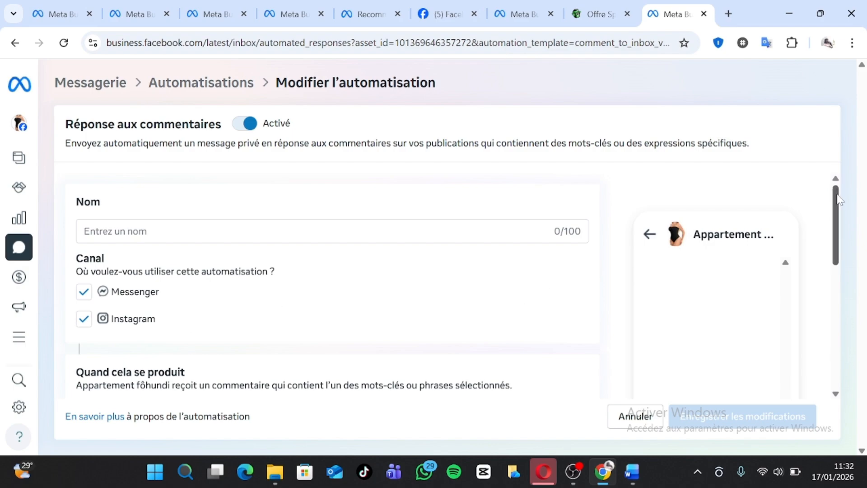
pyautogui.moveTo(838, 199); pyautogui.dragTo(854, 269)
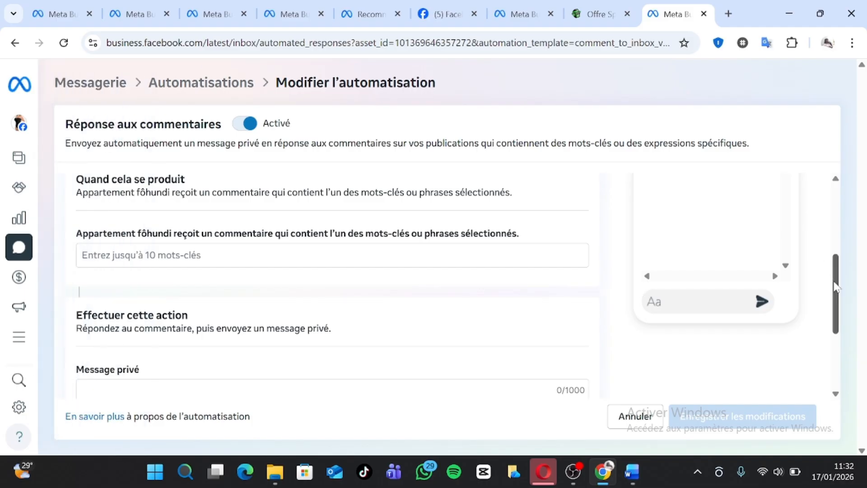
pyautogui.moveTo(841, 281); pyautogui.dragTo(851, 324)
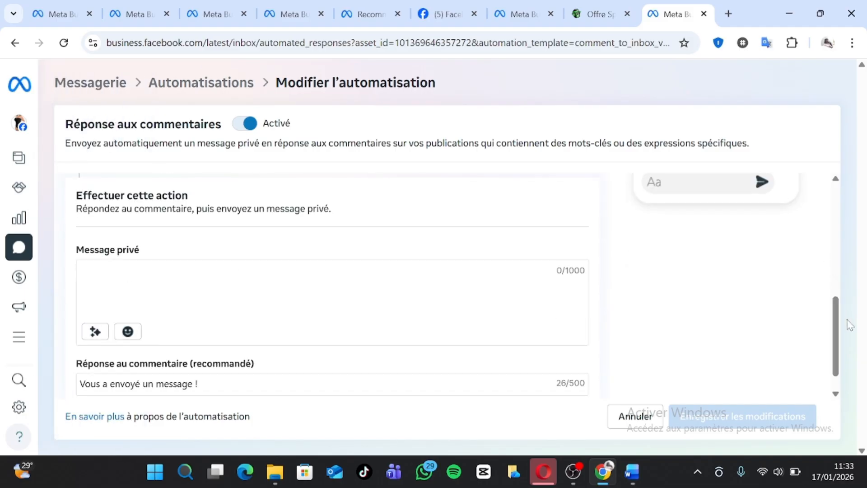